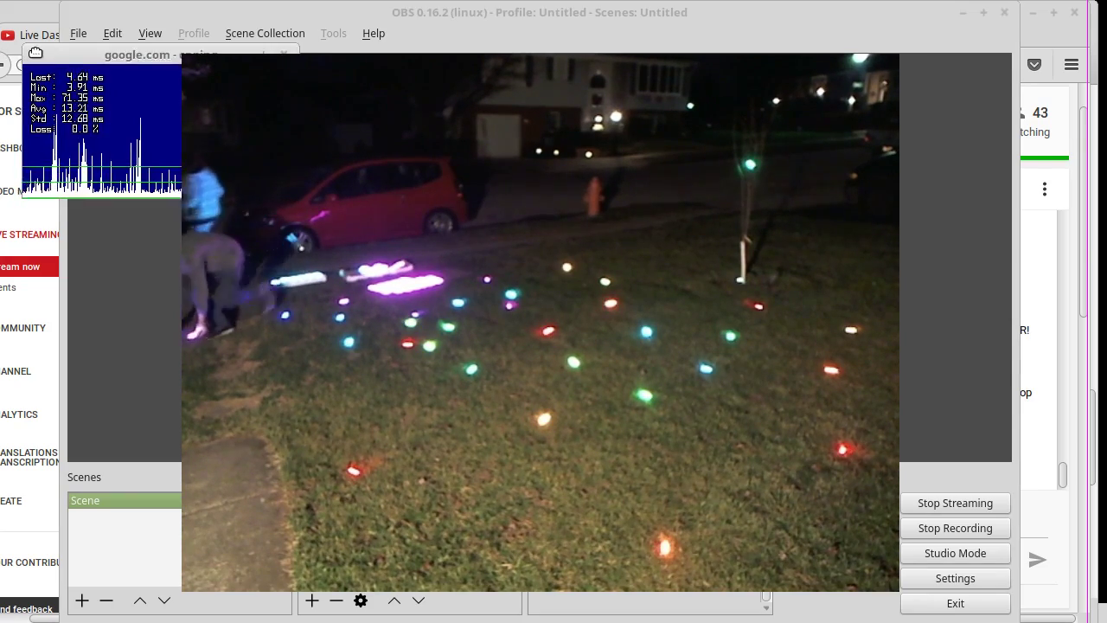
- Nudge the cnping ping monitor window up and to the left, out of the way
left_click_drag(36, 52, 30, 47)
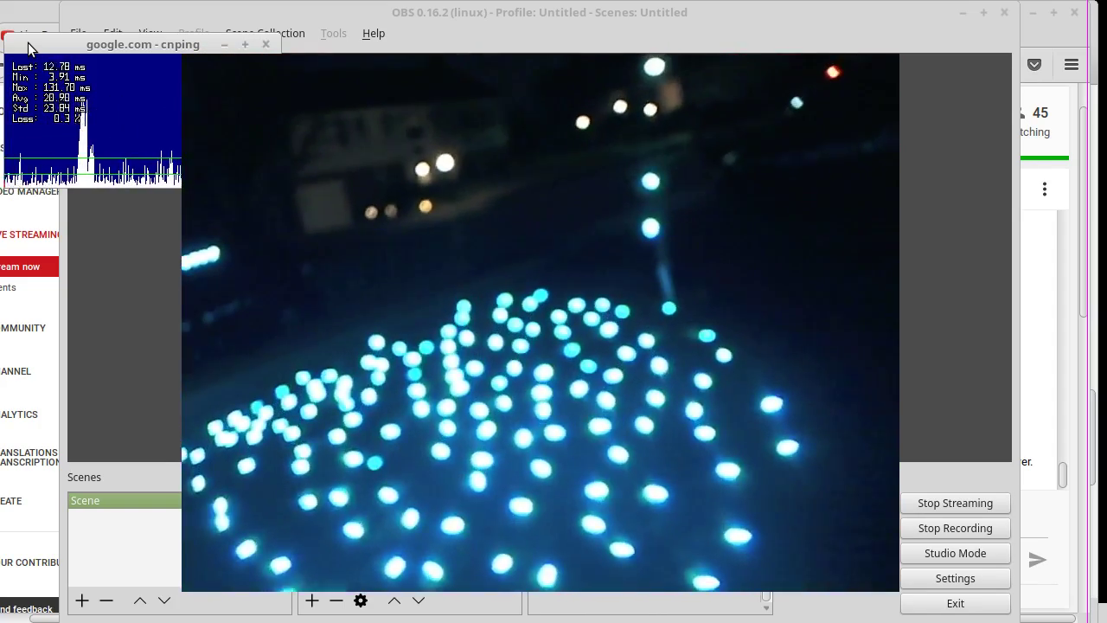
left_click_drag(28, 47, 2, 47)
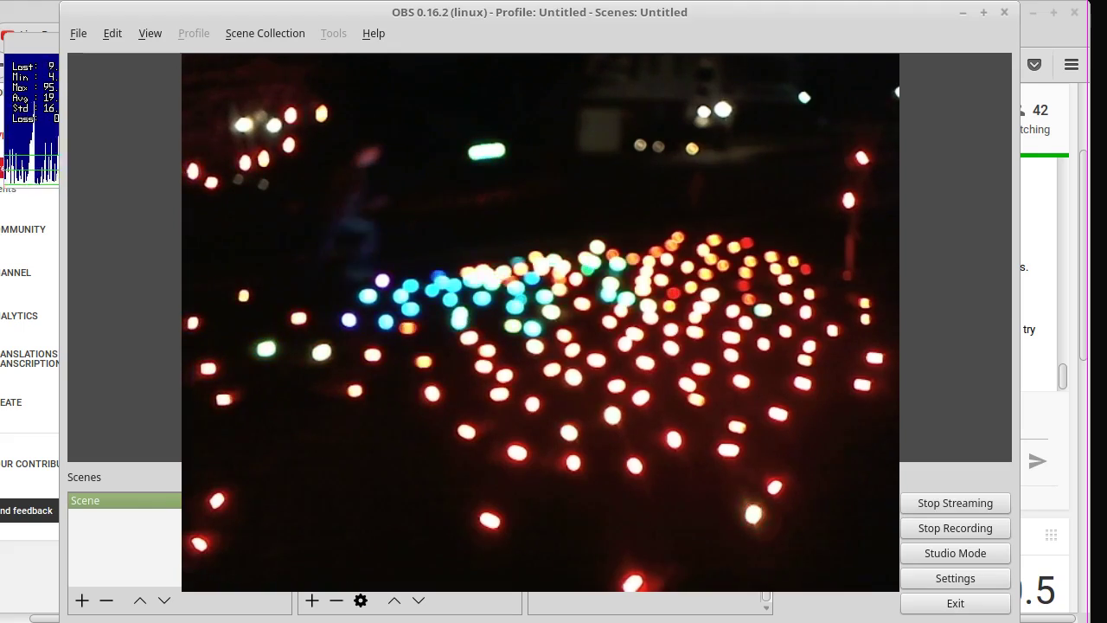
- Flip to the Live Dashboard, then back to OBS to check the glowing-badge preview
key("alt+Tab")
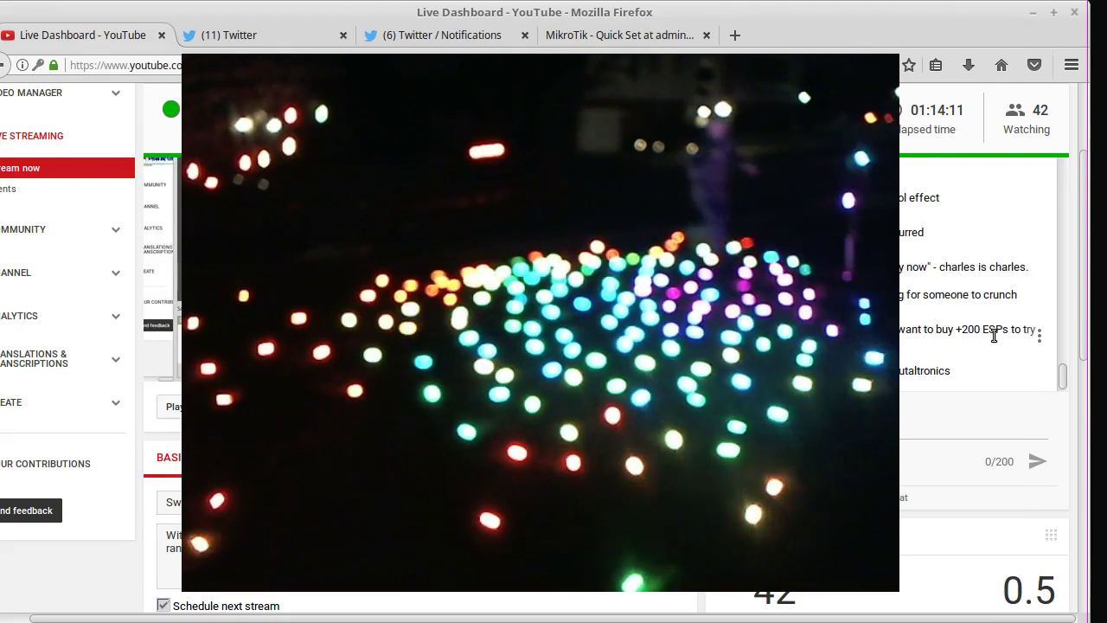
scroll(993, 337, "up", 1)
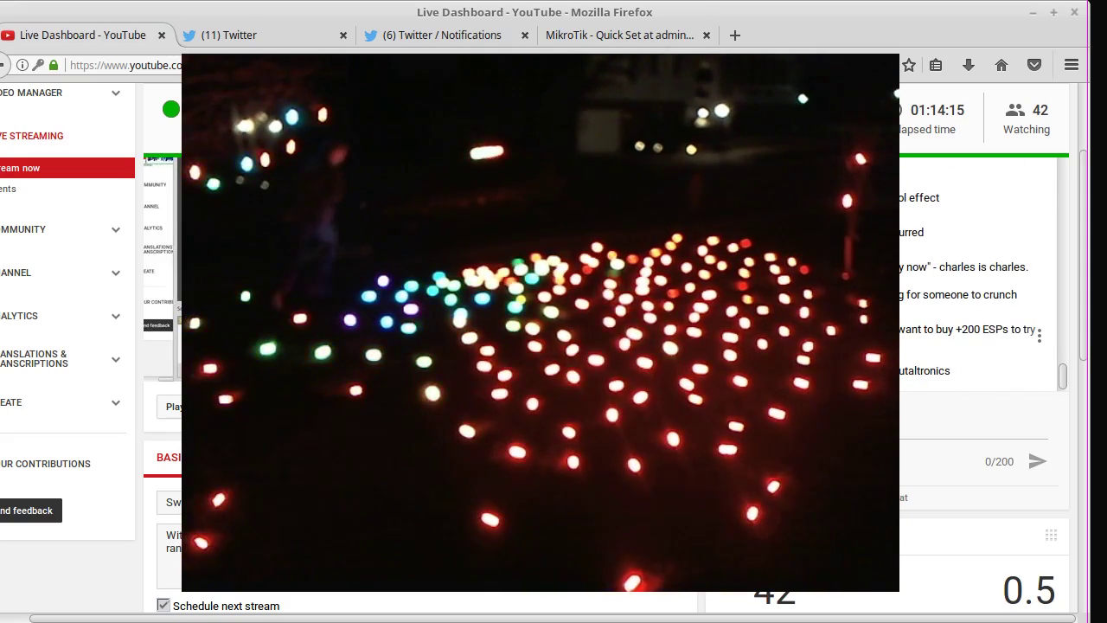
scroll(931, 329, "up", 1)
scroll(986, 346, "up", 2)
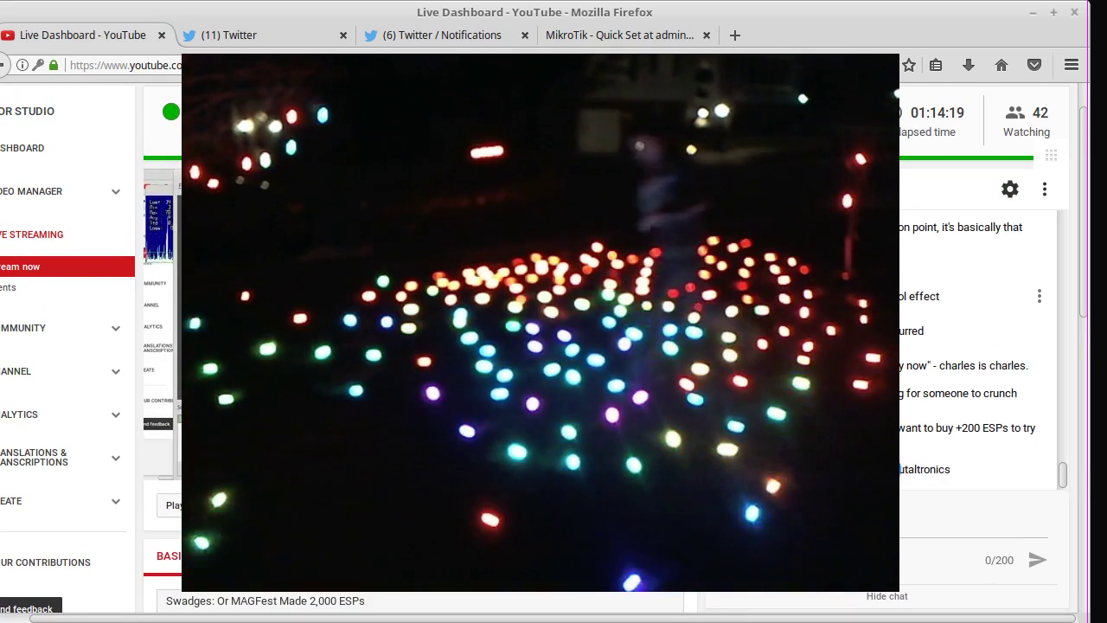
key("alt+Tab")
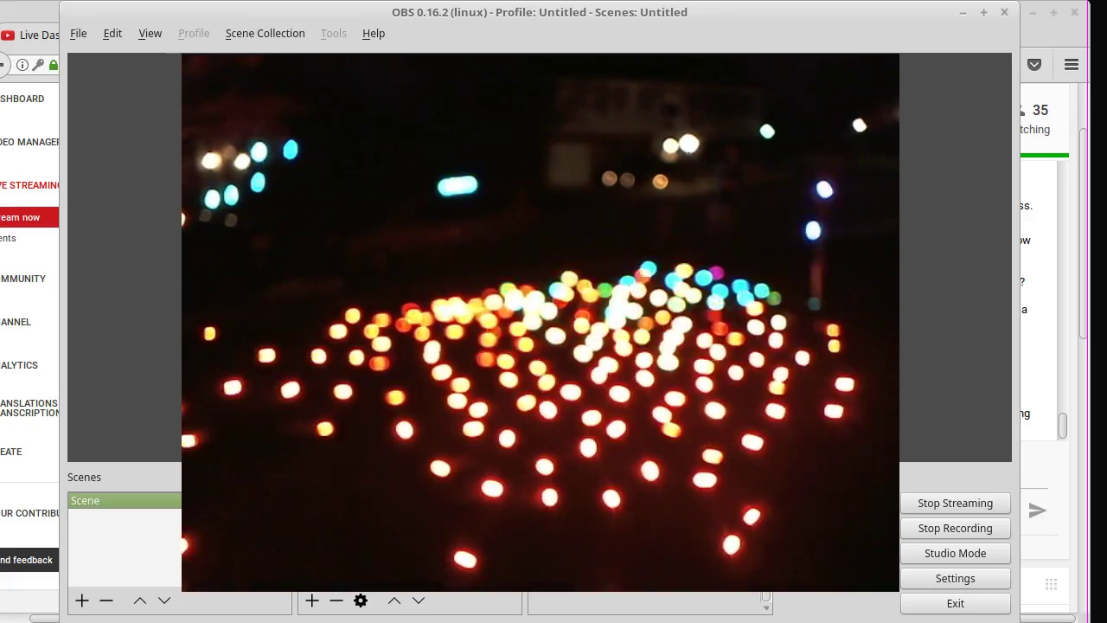
- Return to the Firefox Live Dashboard to watch the stream, viewers and chat
key("alt+Tab")
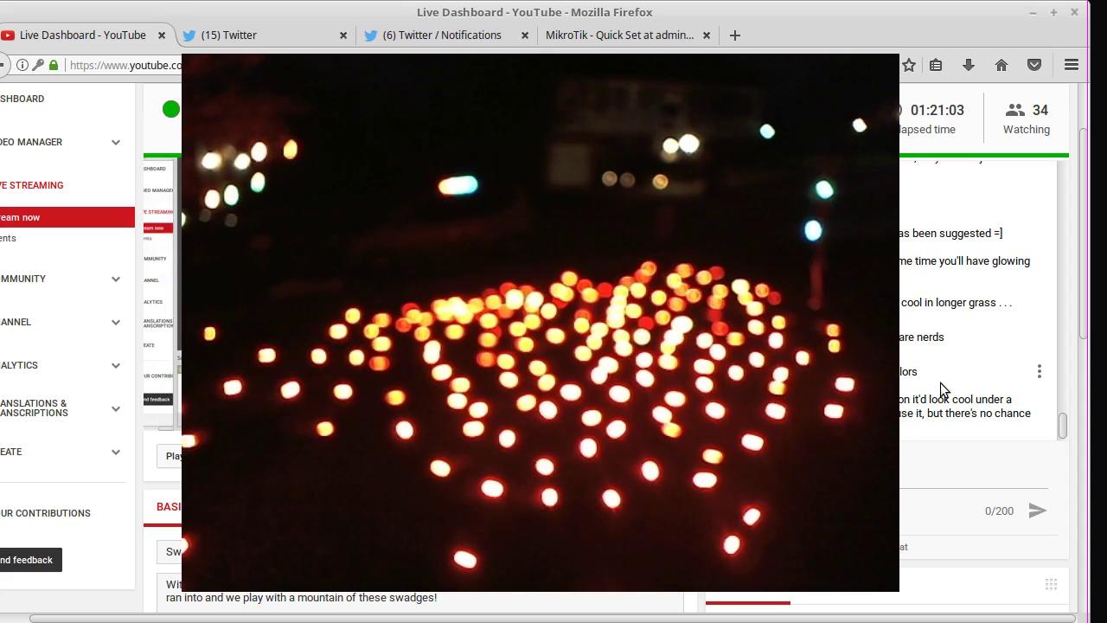
key("alt+Tab")
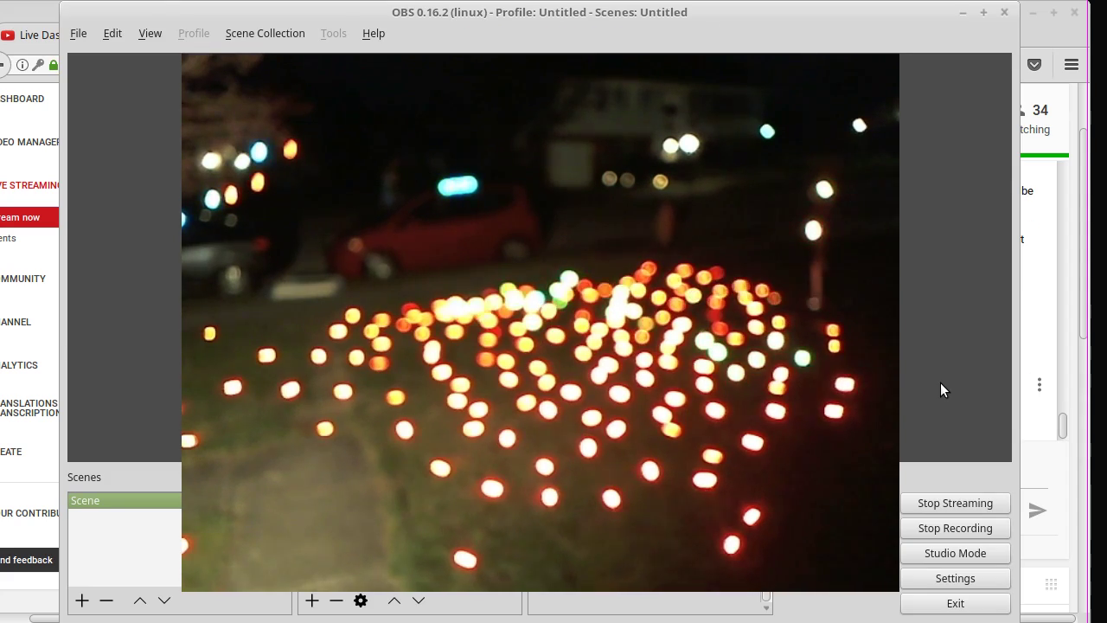